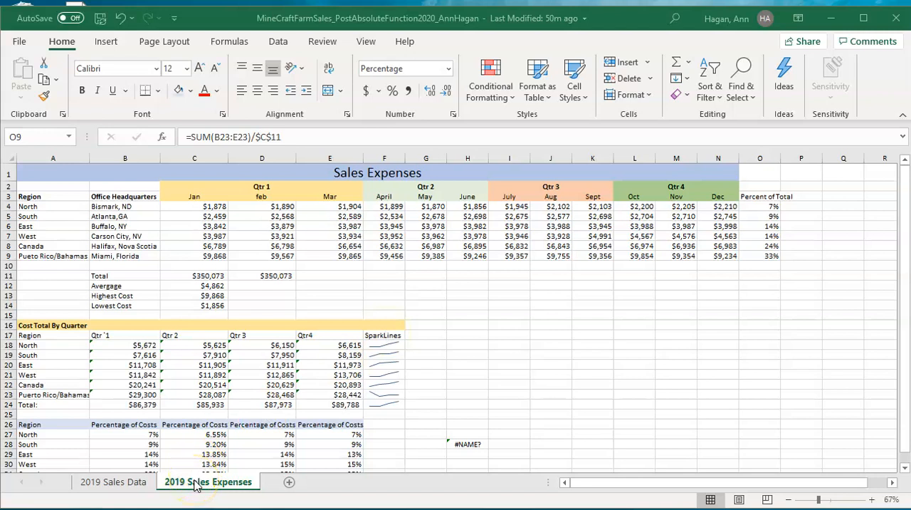
Step: Review the sales report and the Total Sales For Previous Years table on the 2019 Sales Data sheet
{"action": "left_click", "coordinate": [129, 481]}
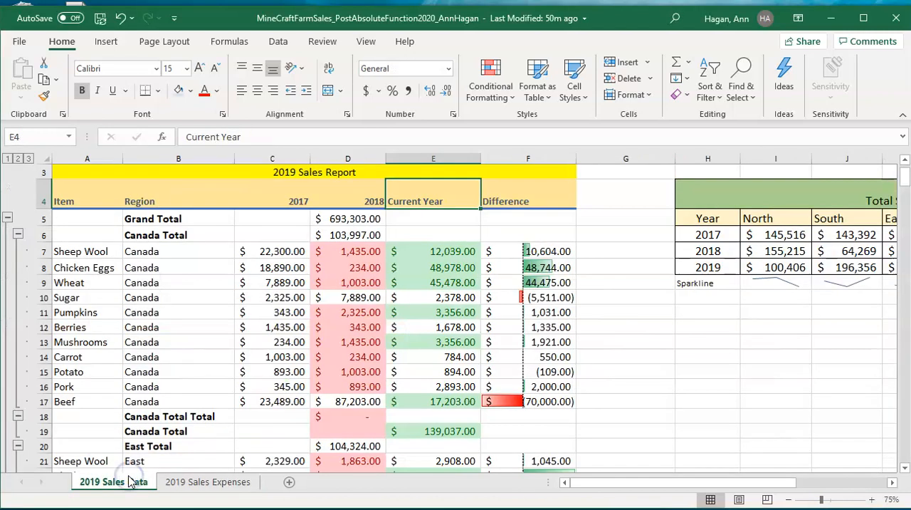
{"action": "scroll", "coordinate": [527, 346], "scroll_direction": "up", "scroll_amount": 1}
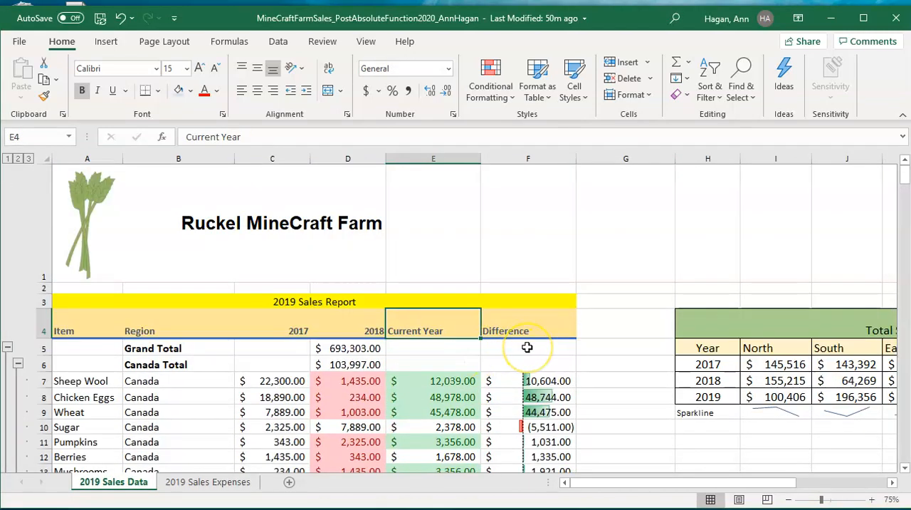
{"action": "scroll", "coordinate": [505, 355], "scroll_direction": "right", "scroll_amount": 5}
{"action": "scroll", "coordinate": [506, 360], "scroll_direction": "left", "scroll_amount": 4}
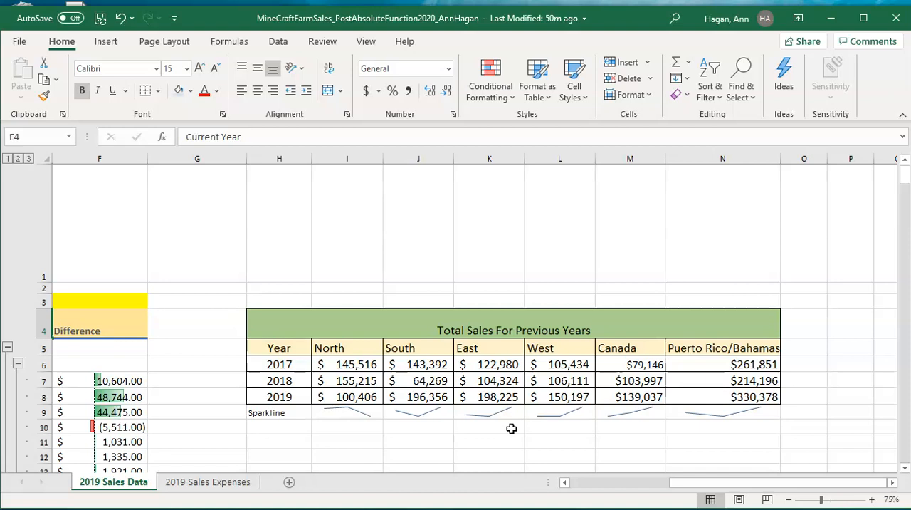
Step: Enter the label "Net Income" in cell E11 of the 2019 Sales Expenses sheet
{"action": "left_click", "coordinate": [234, 482]}
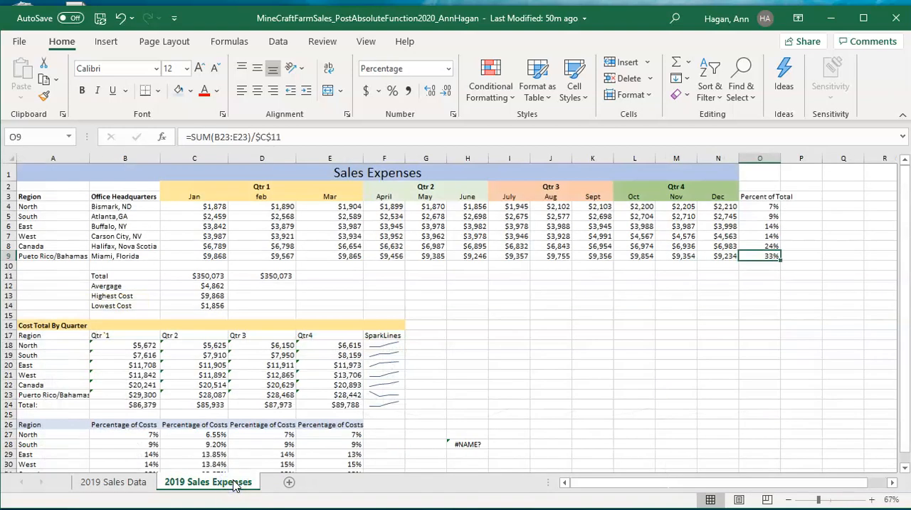
{"action": "left_click", "coordinate": [328, 275]}
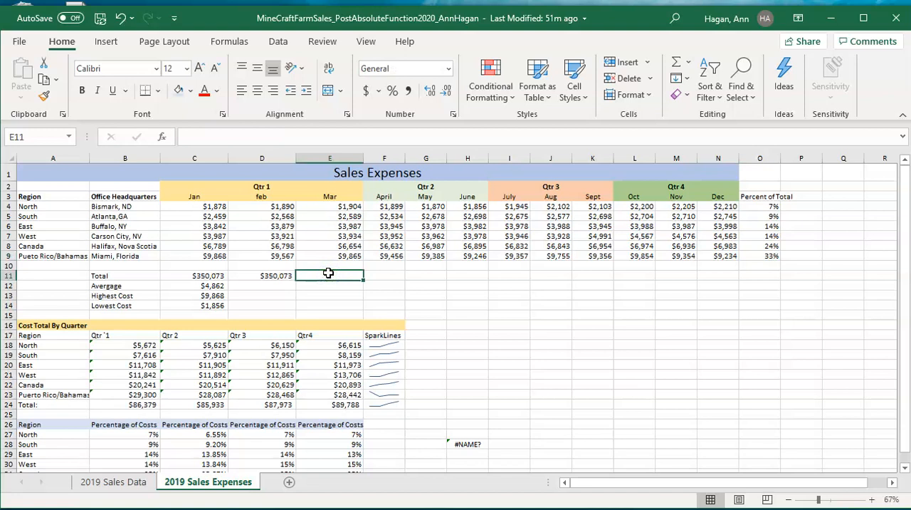
{"action": "type", "text": "Net S"}
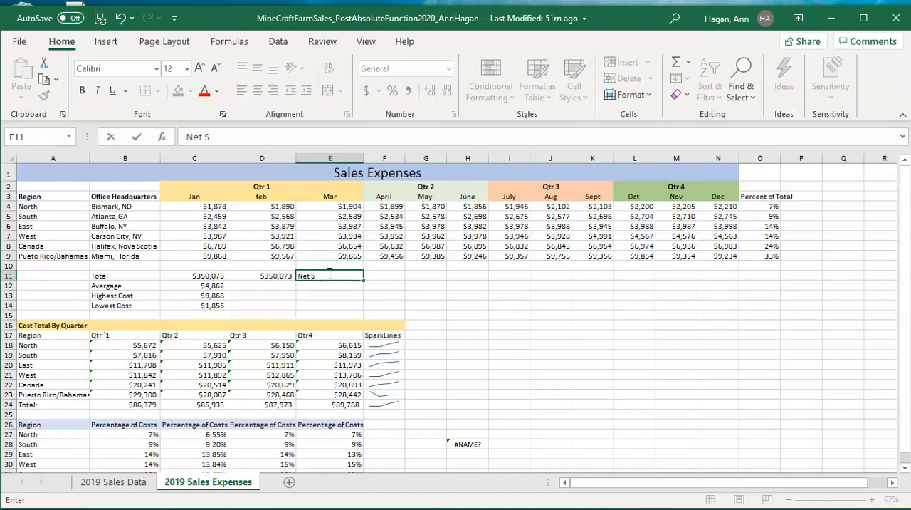
{"action": "key", "text": "BackSpace"}
{"action": "type", "text": "Income"}
{"action": "key", "text": "Return"}
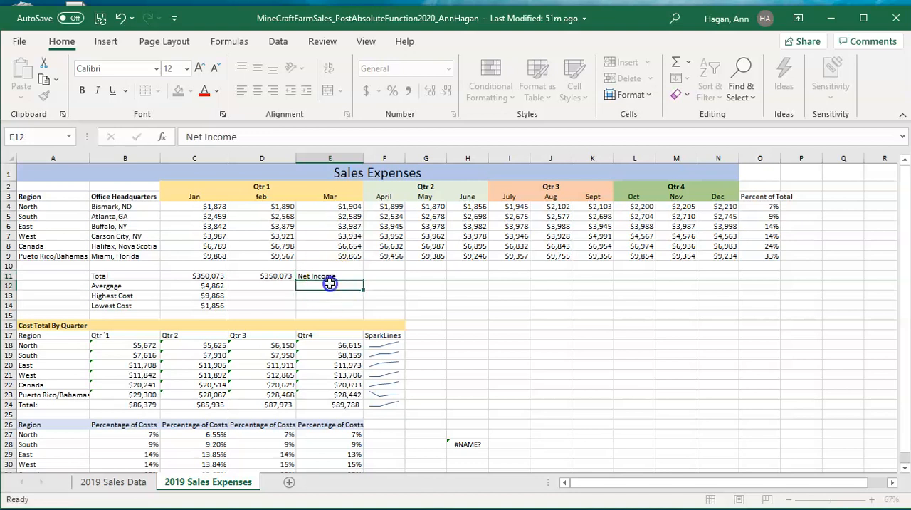
{"action": "left_click", "coordinate": [329, 276]}
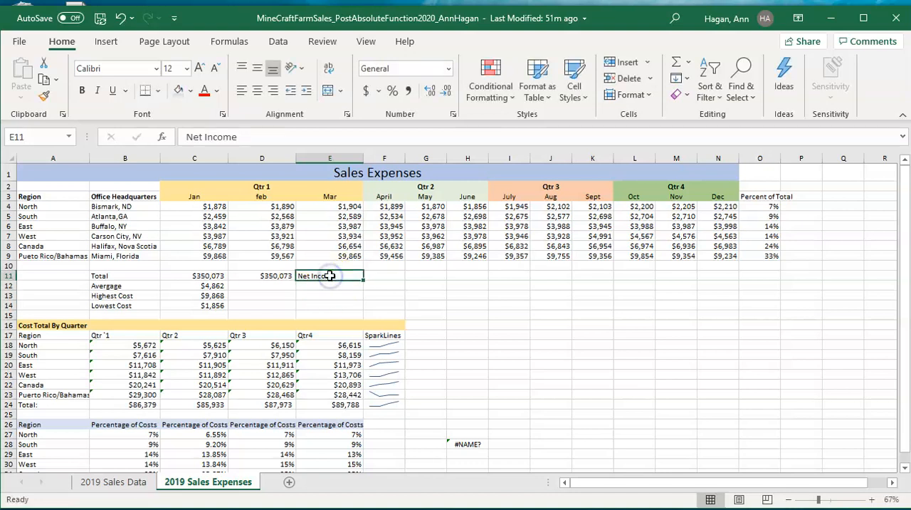
Step: Clear all contents and formatting from cell D11, and select cell E12 below the Net Income label
{"action": "left_click", "coordinate": [266, 276]}
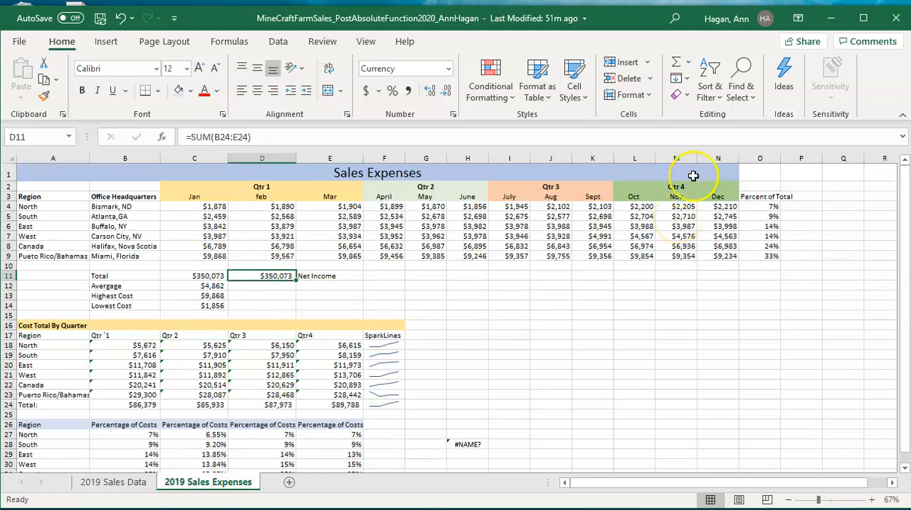
{"action": "left_click", "coordinate": [688, 100]}
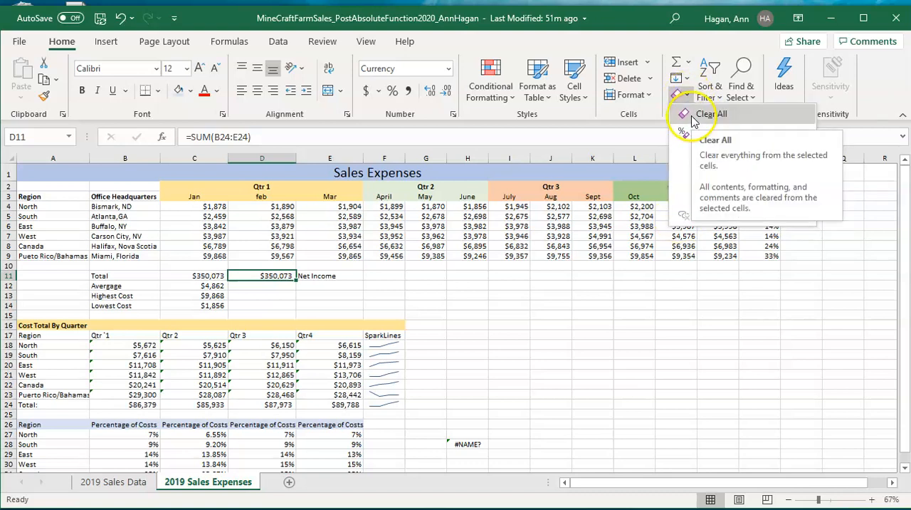
{"action": "left_click", "coordinate": [694, 115]}
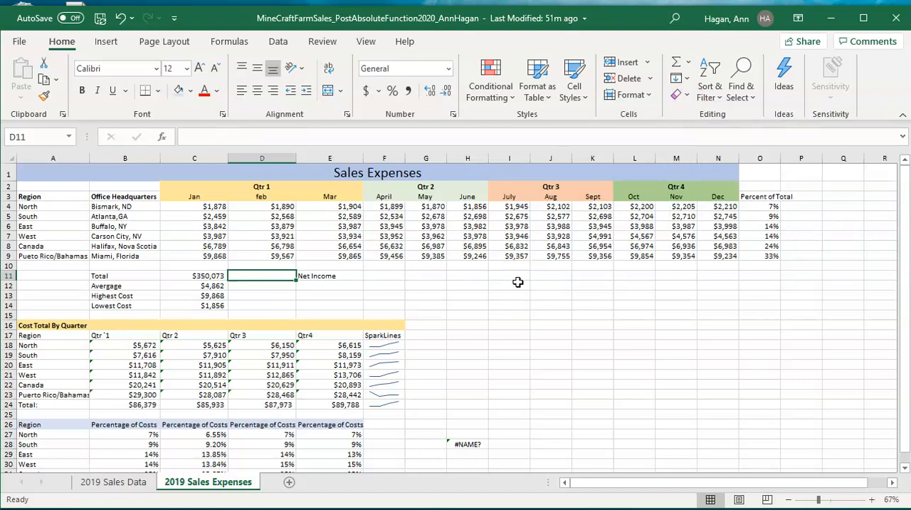
{"action": "left_click", "coordinate": [345, 286]}
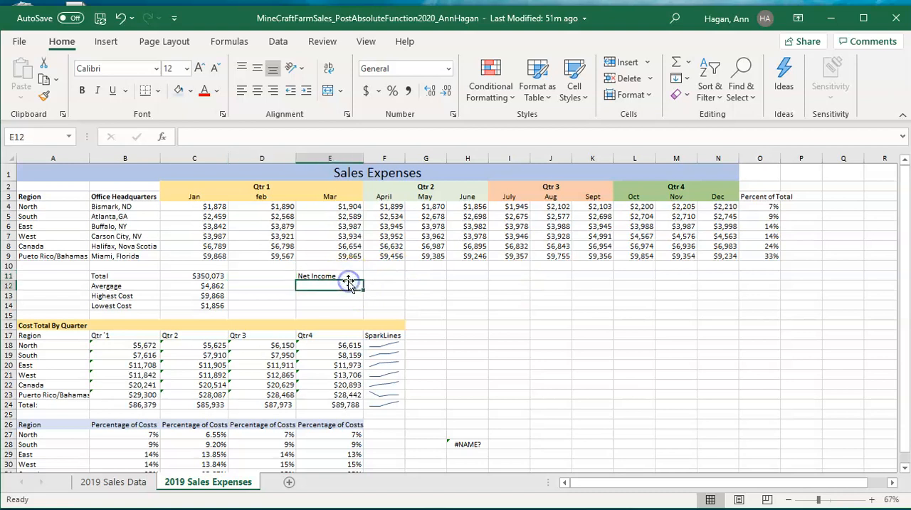
{"action": "left_click", "coordinate": [348, 275]}
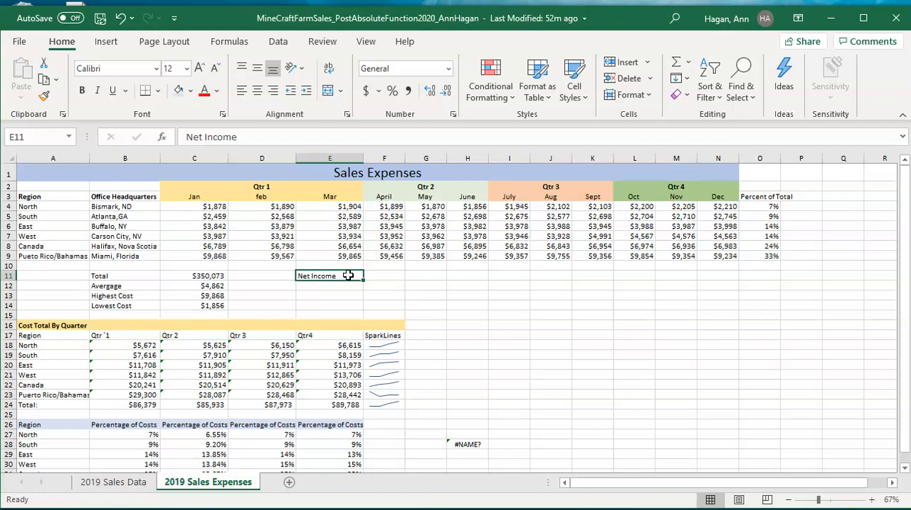
{"action": "left_click", "coordinate": [348, 285]}
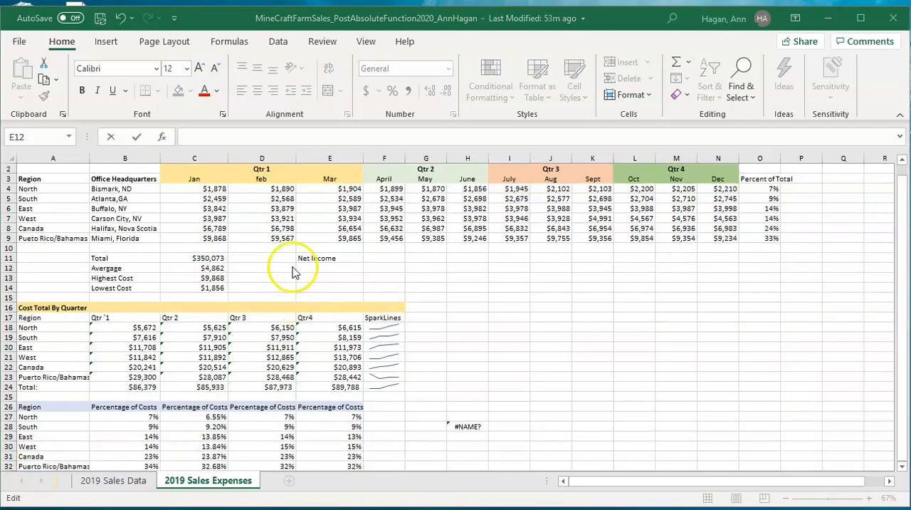
Step: Total the 2019 sales of all regions in cell O8 of the 2019 Sales Data sheet using SUM over I8:N8
{"action": "left_click", "coordinate": [114, 483]}
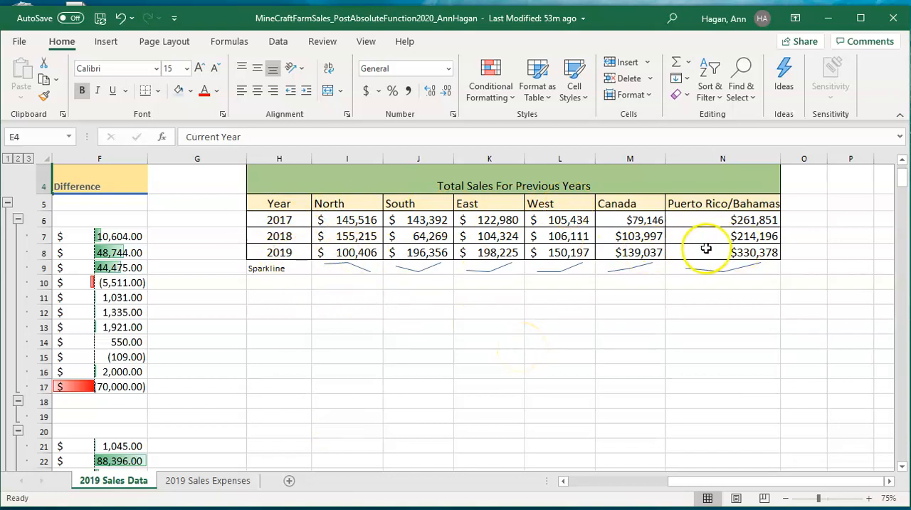
{"action": "left_click", "coordinate": [797, 247]}
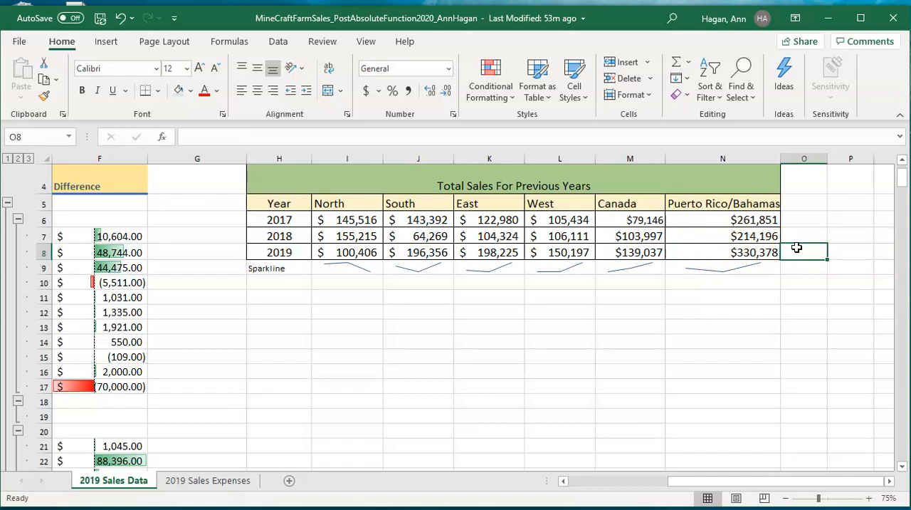
{"action": "left_click", "coordinate": [687, 67]}
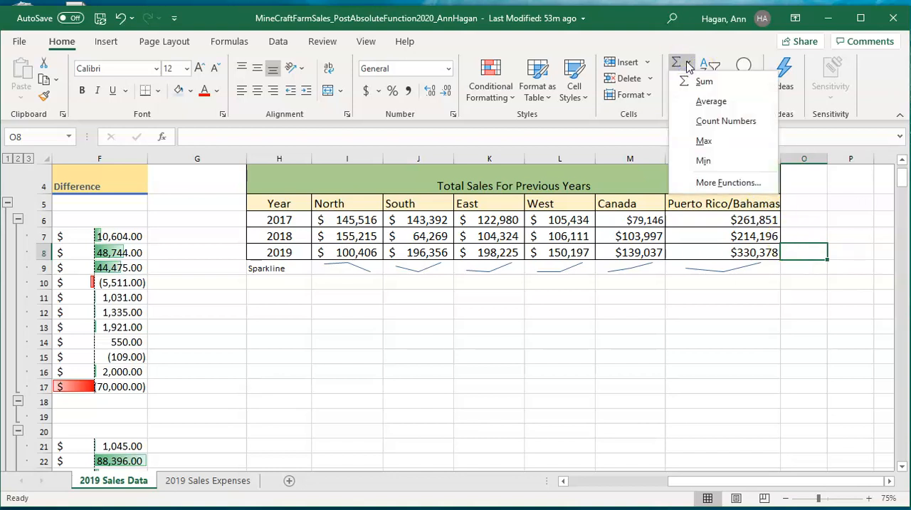
{"action": "left_click", "coordinate": [688, 82]}
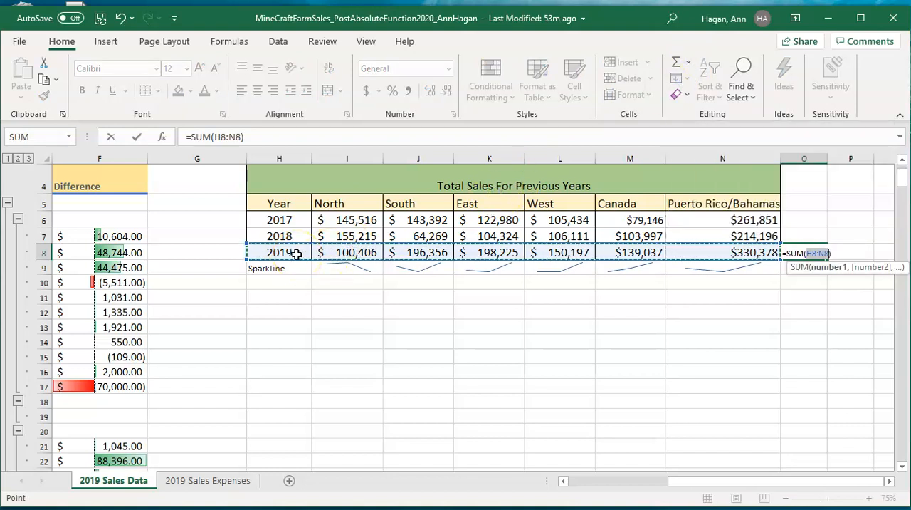
{"action": "left_click", "coordinate": [342, 253]}
{"action": "left_click_drag", "start_coordinate": [342, 252], "coordinate": [691, 259]}
{"action": "key", "text": "Return"}
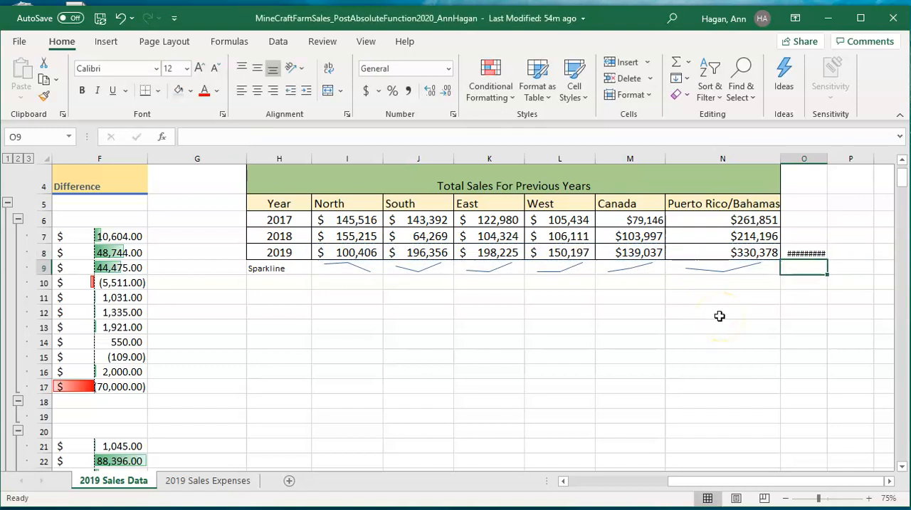
Step: AutoFit column O to its contents and enter the heading "Total Sales" in cell O5
{"action": "left_click", "coordinate": [809, 252]}
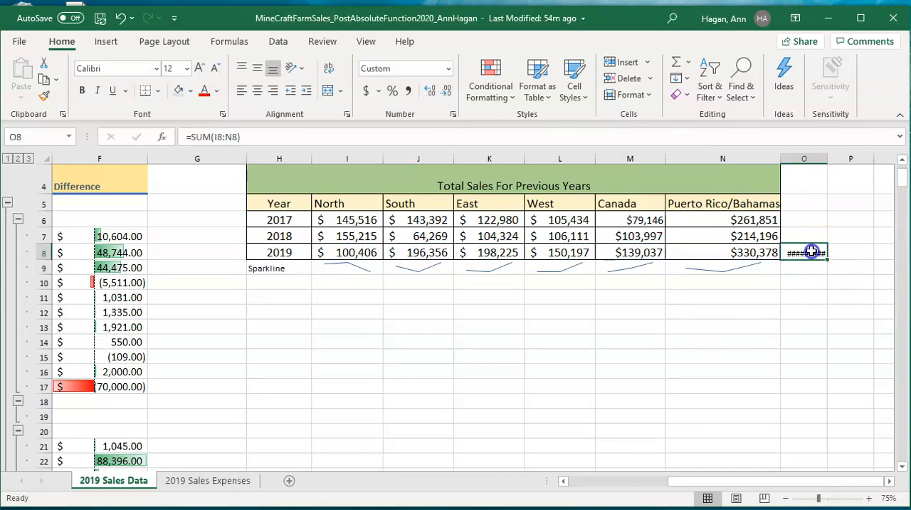
{"action": "double_click", "coordinate": [827, 158]}
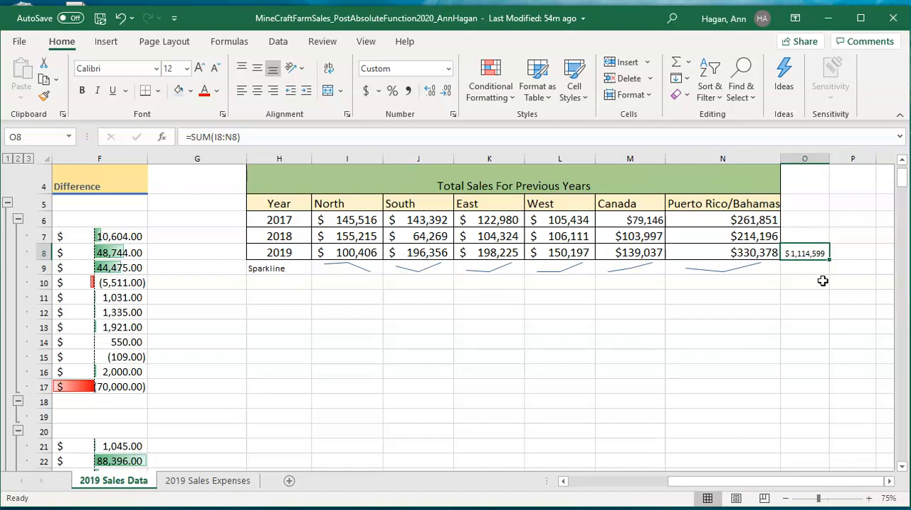
{"action": "left_click", "coordinate": [805, 204]}
{"action": "type", "text": "Total Sales"}
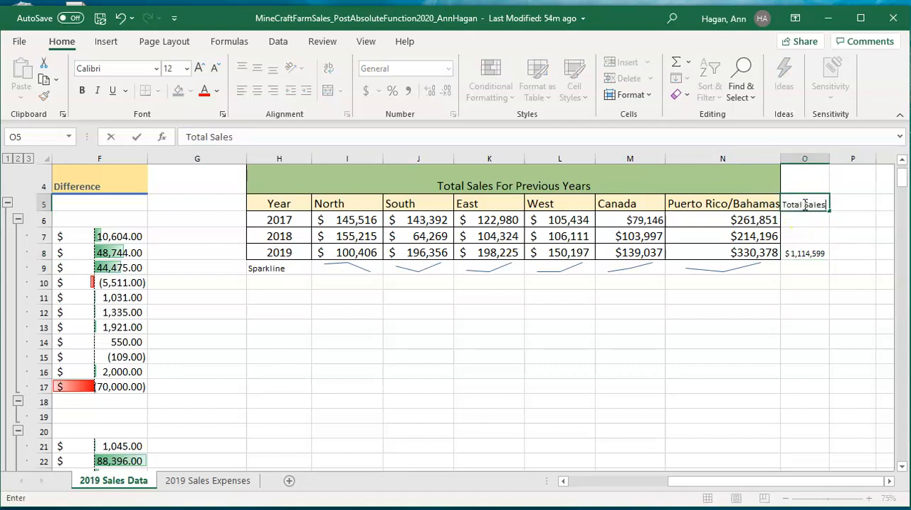
Step: Total the 2017 sales of all regions in cell O6 using SUM over I6:N6
{"action": "left_click", "coordinate": [805, 215]}
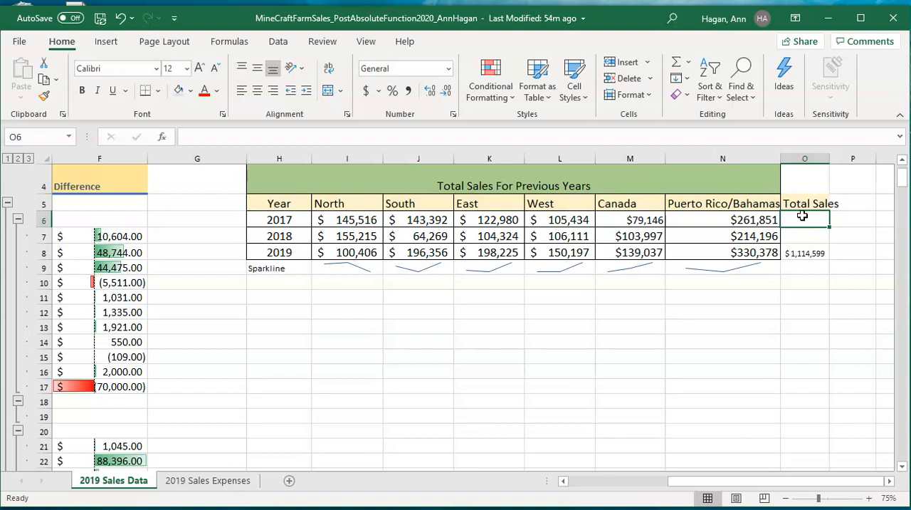
{"action": "left_click", "coordinate": [687, 64]}
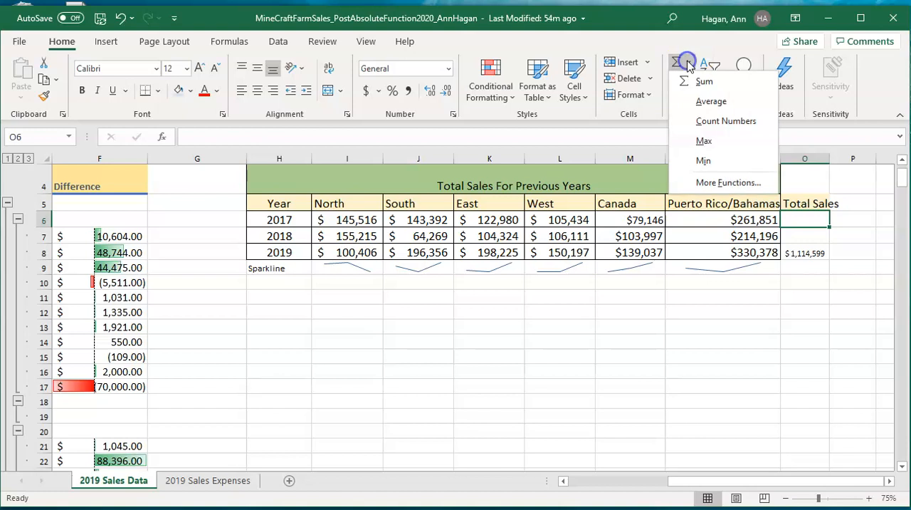
{"action": "left_click", "coordinate": [690, 82]}
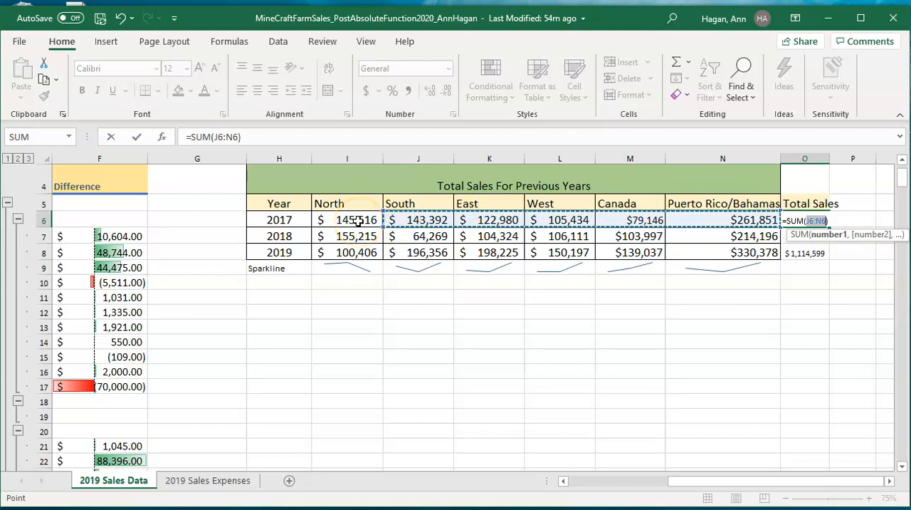
{"action": "left_click_drag", "start_coordinate": [357, 221], "coordinate": [680, 222]}
{"action": "key", "text": "Return"}
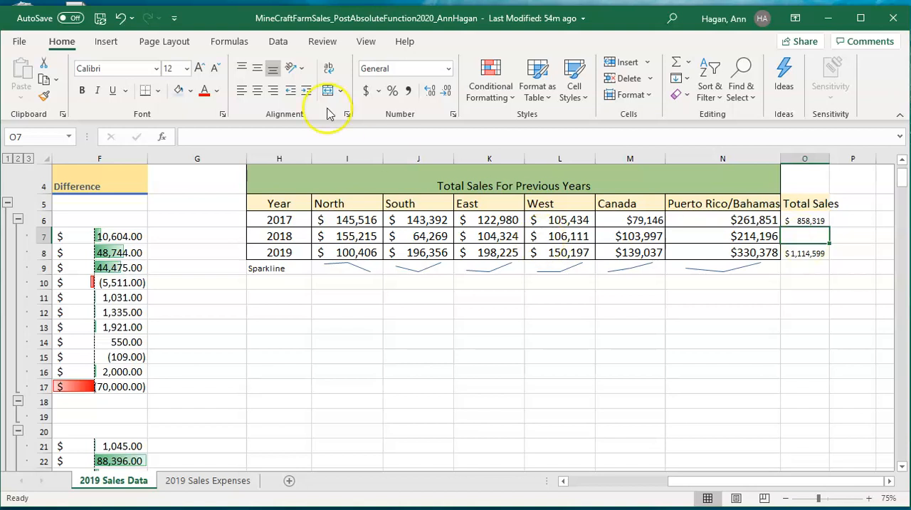
Step: Total the 2018 sales of all regions in cell O7 using AutoSum over I7:N7
{"action": "left_click", "coordinate": [231, 39]}
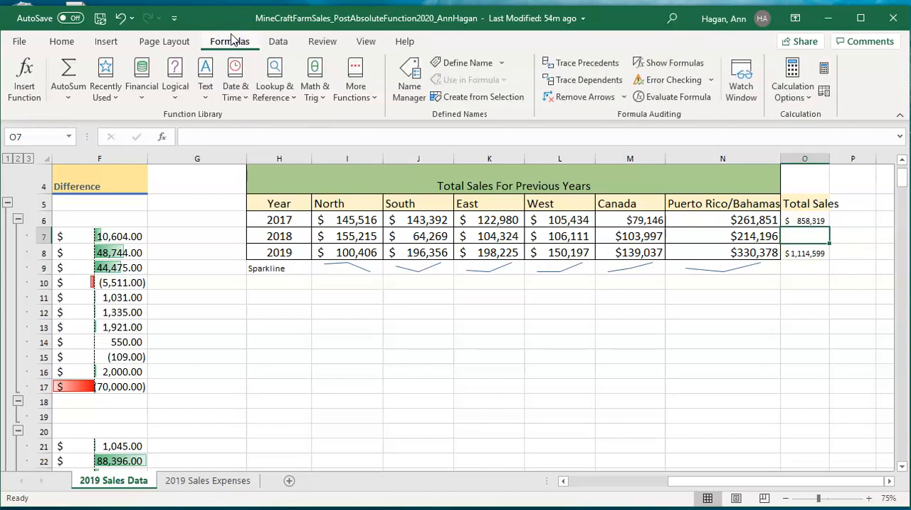
{"action": "left_click", "coordinate": [71, 71]}
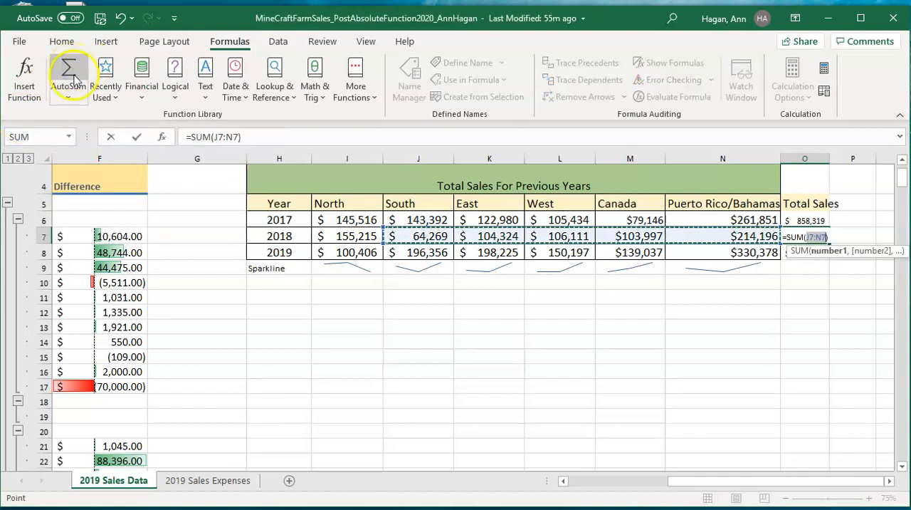
{"action": "left_click", "coordinate": [334, 236]}
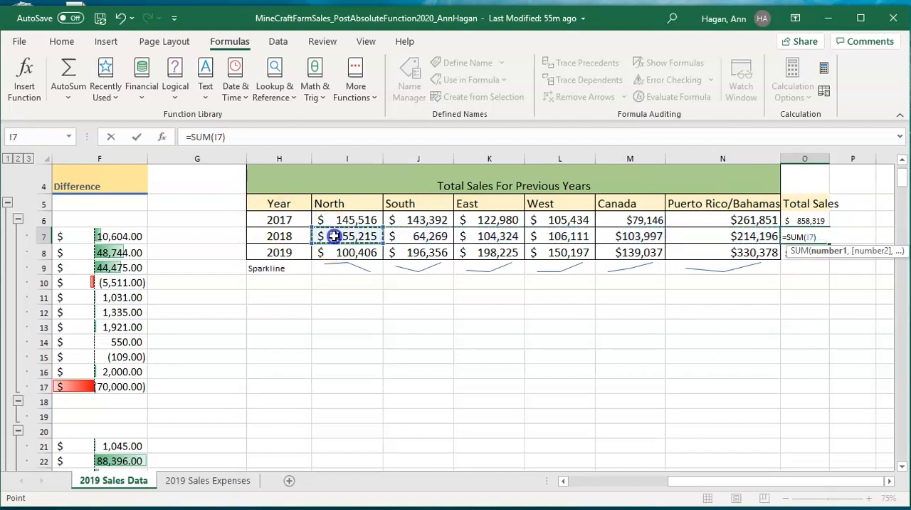
{"action": "left_click_drag", "start_coordinate": [333, 236], "coordinate": [684, 234]}
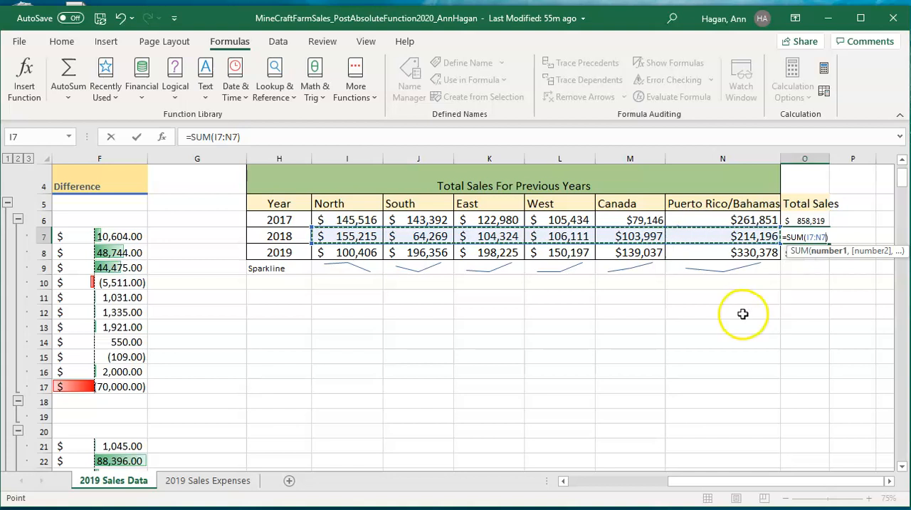
{"action": "key", "text": "Return"}
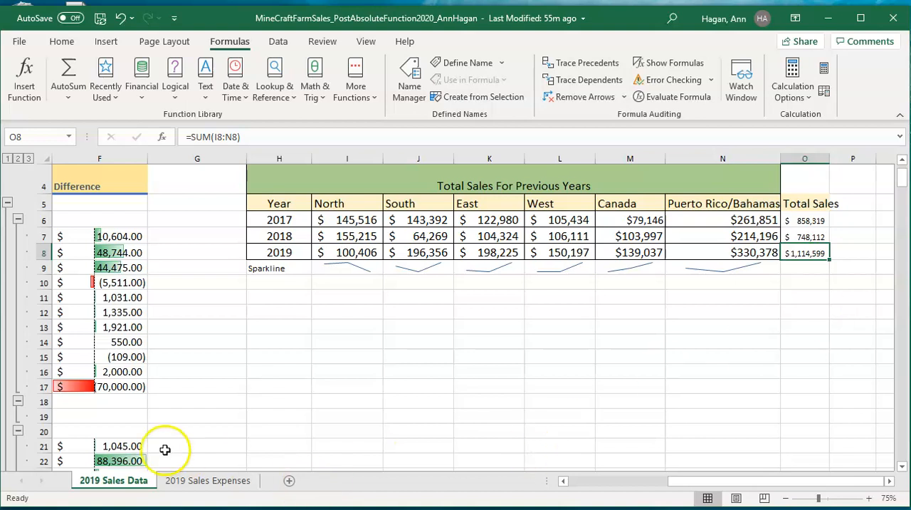
Step: Calculate net income in cell E12 of the 2019 Sales Expenses sheet with ='2019 Sales Data'!O8-'2019 Sales Expenses'!C11
{"action": "left_click", "coordinate": [210, 484]}
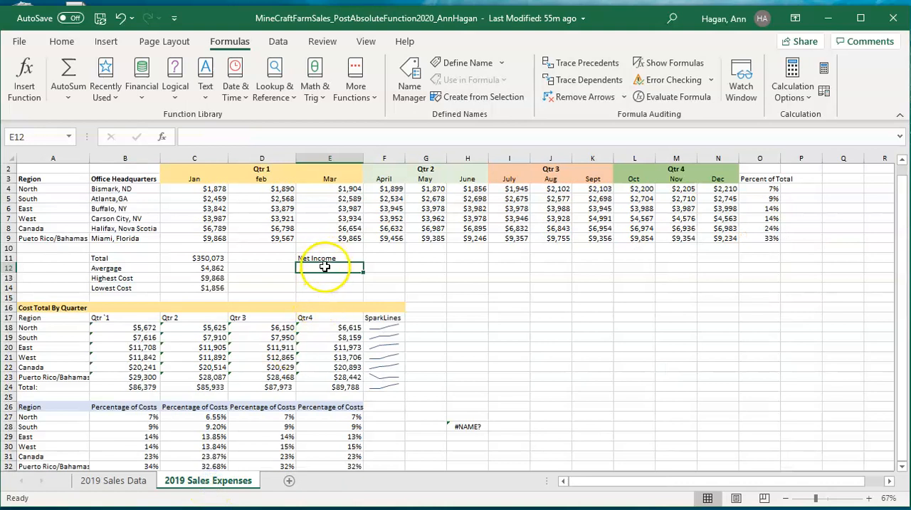
{"action": "left_click", "coordinate": [191, 139]}
{"action": "type", "text": "="}
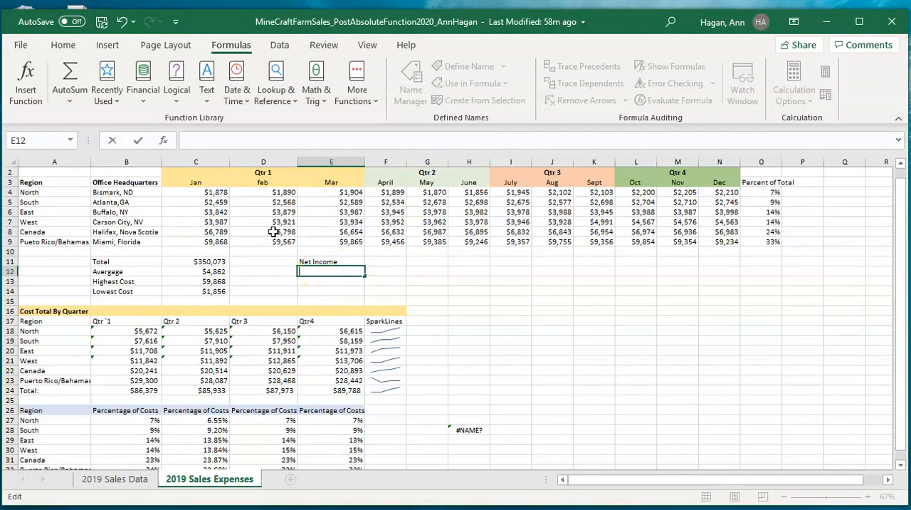
{"action": "type", "text": "="}
{"action": "left_click", "coordinate": [125, 481]}
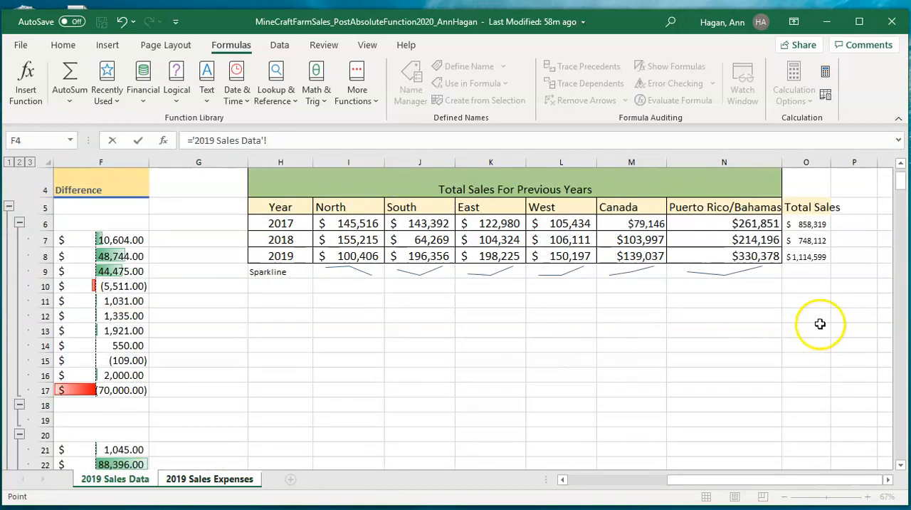
{"action": "left_click", "coordinate": [824, 255]}
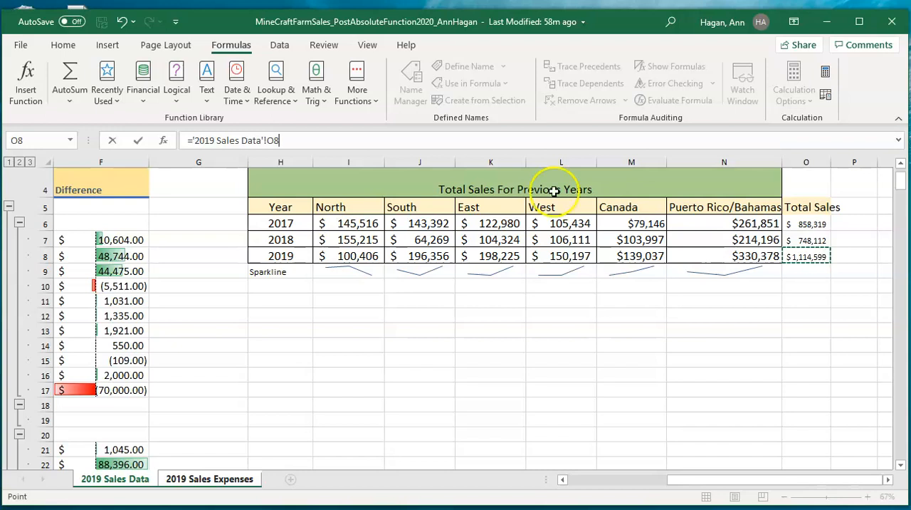
{"action": "left_click", "coordinate": [322, 140]}
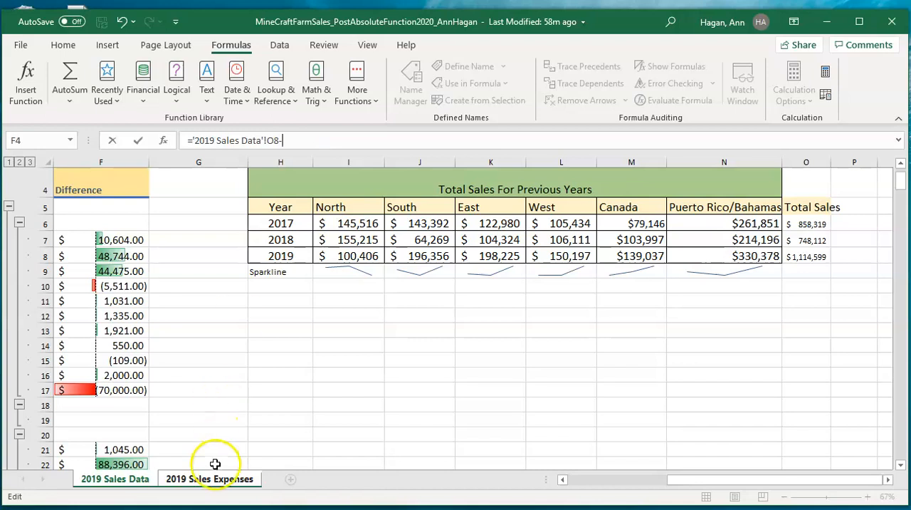
{"action": "left_click", "coordinate": [215, 480]}
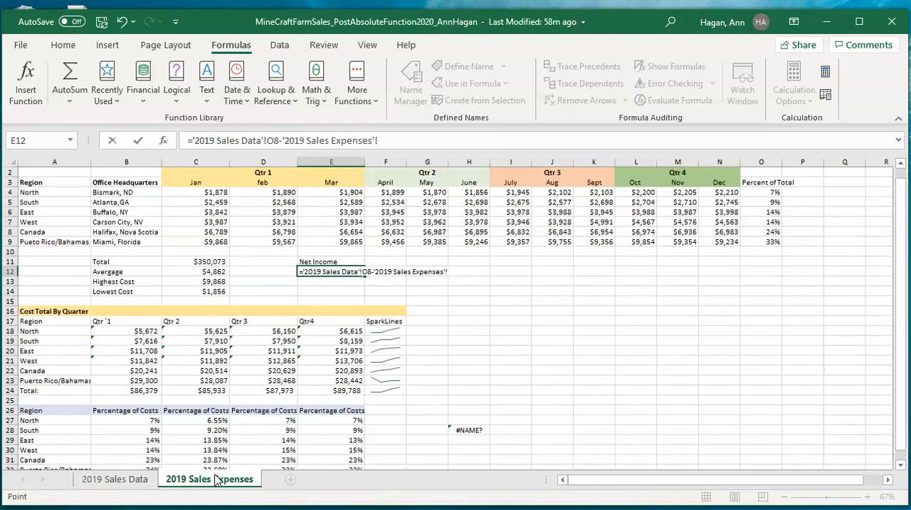
{"action": "left_click", "coordinate": [219, 261]}
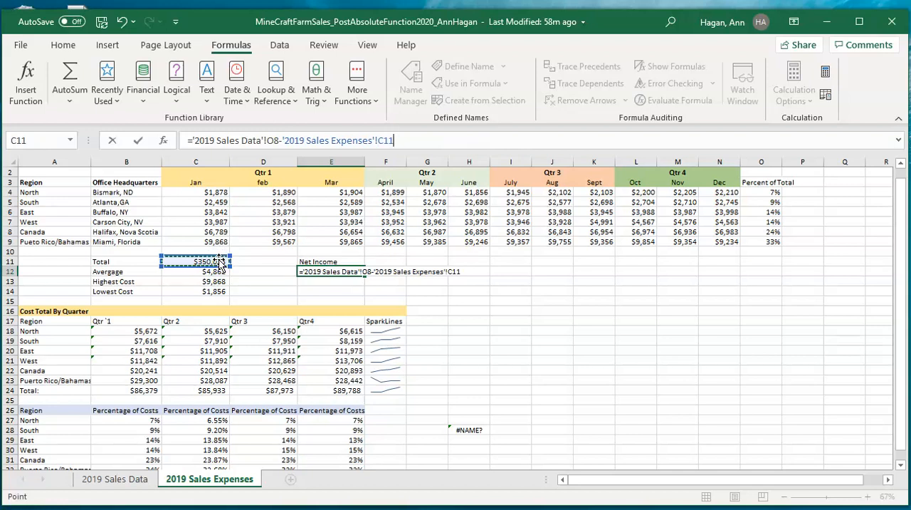
{"action": "left_click", "coordinate": [213, 147]}
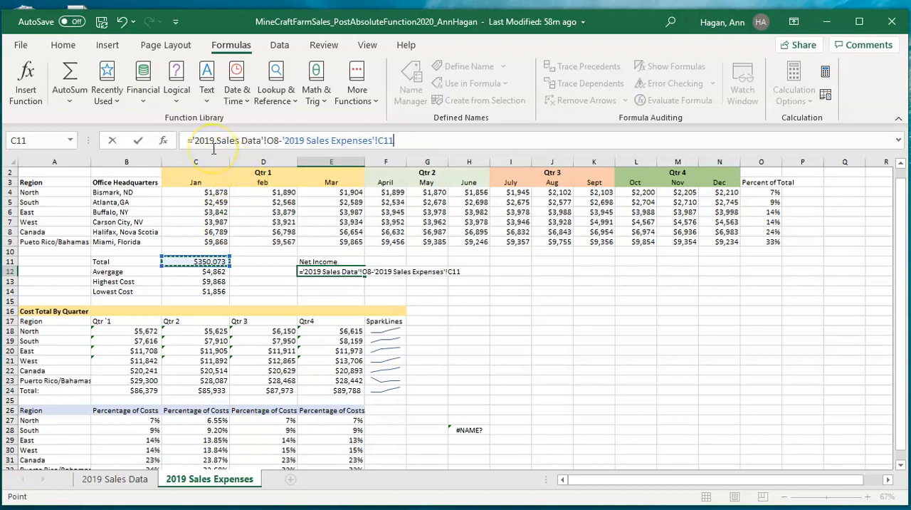
{"action": "left_click", "coordinate": [278, 140]}
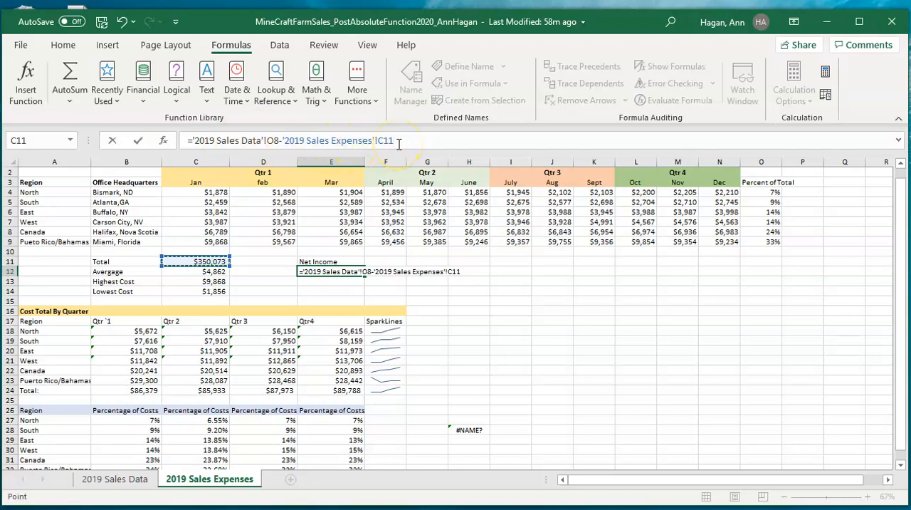
{"action": "key", "text": "Return"}
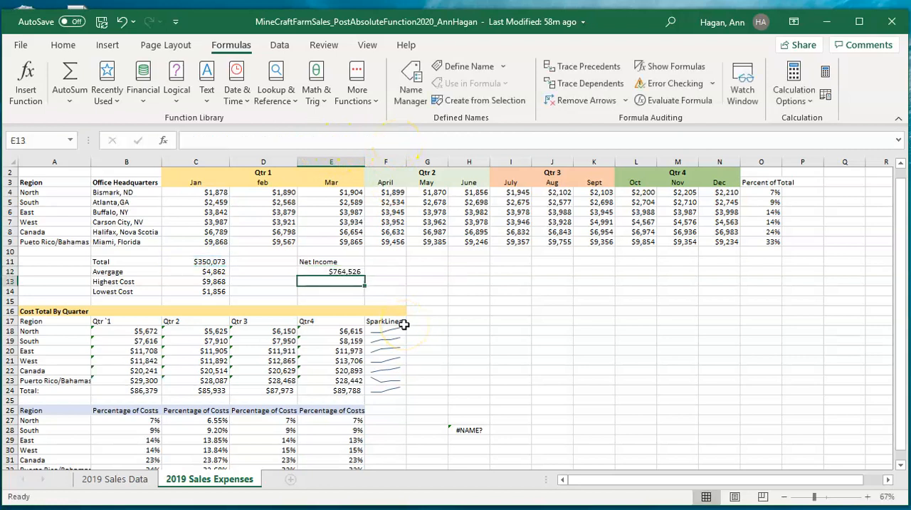
Step: Review the net income formula in E12 against the total sales cell it references on the 2019 Sales Data sheet
{"action": "left_click", "coordinate": [356, 272]}
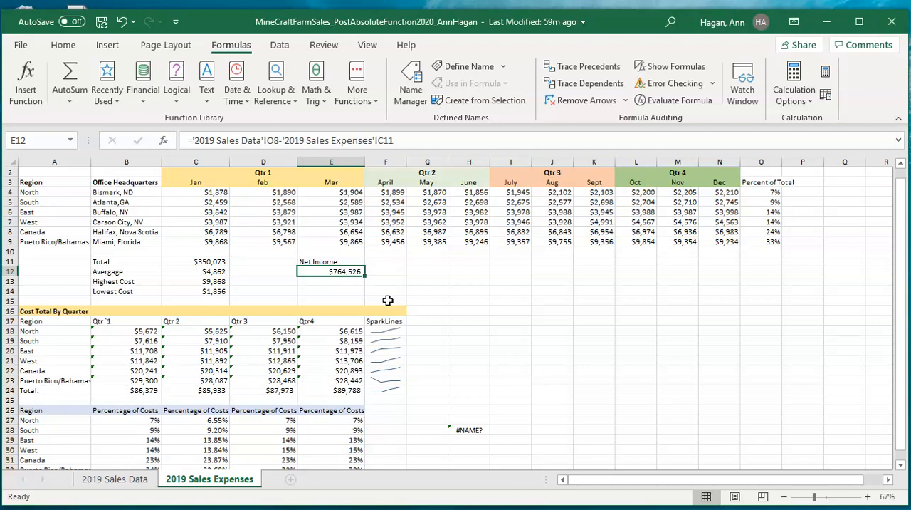
{"action": "right_click", "coordinate": [35, 481]}
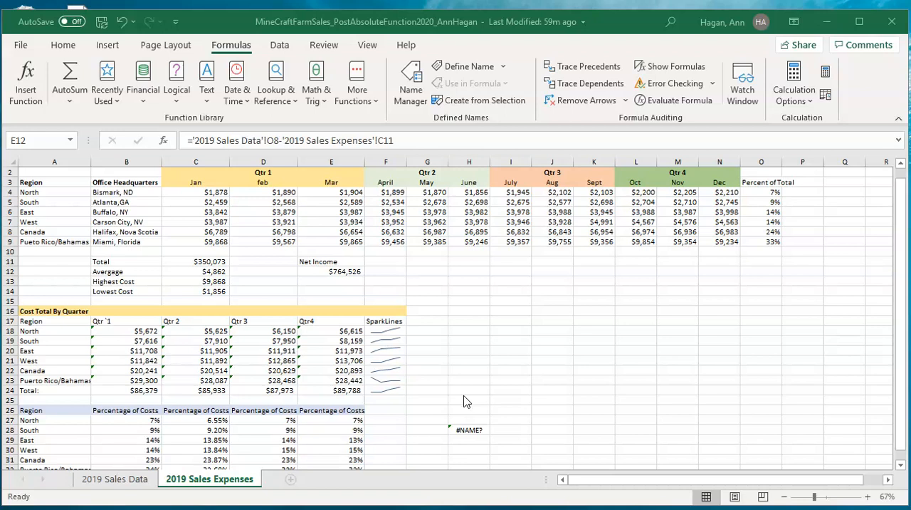
{"action": "left_click", "coordinate": [117, 479]}
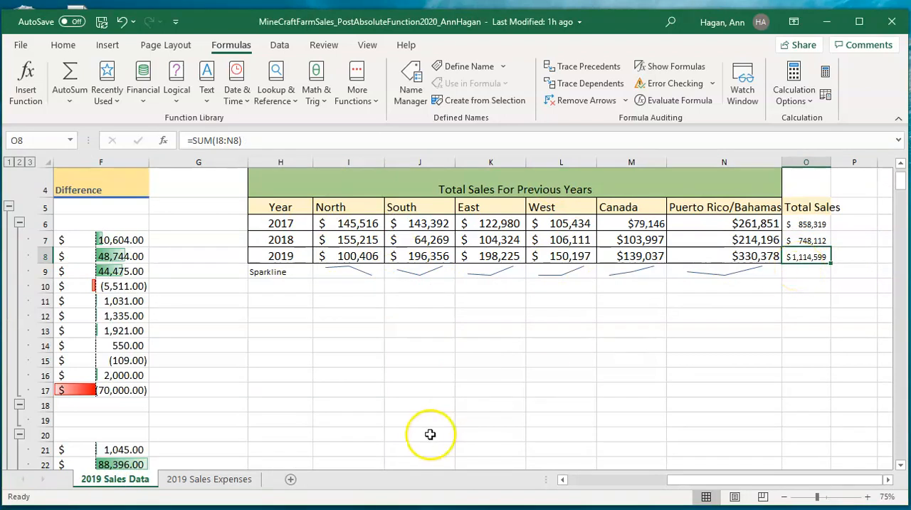
{"action": "left_click", "coordinate": [218, 481]}
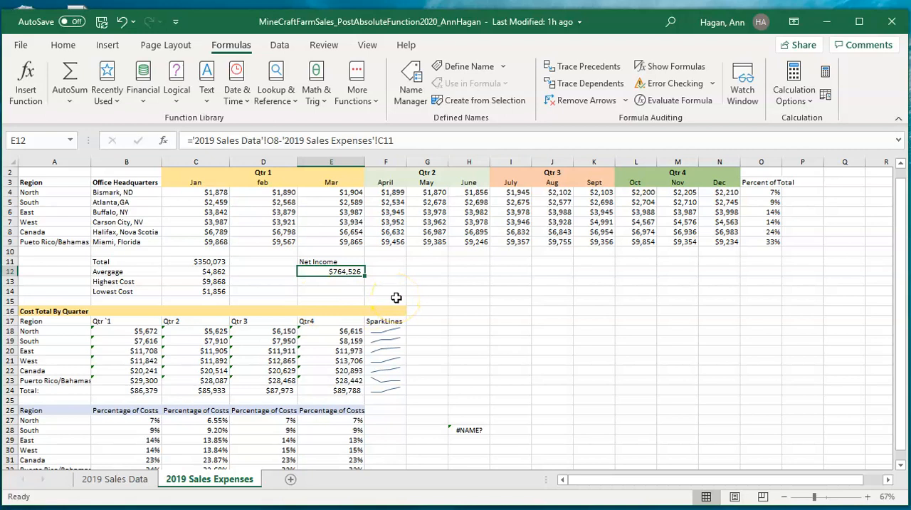
{"action": "left_click", "coordinate": [116, 478]}
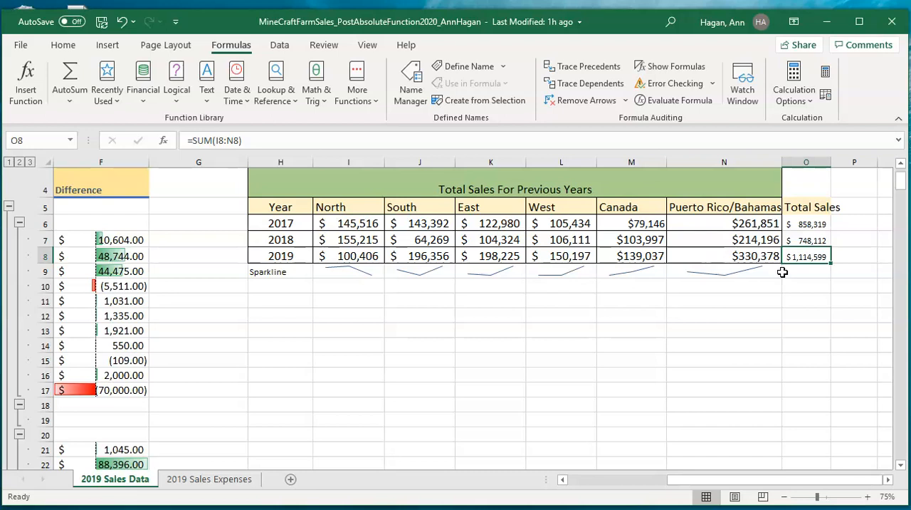
{"action": "left_click", "coordinate": [217, 481]}
{"action": "left_click", "coordinate": [338, 284]}
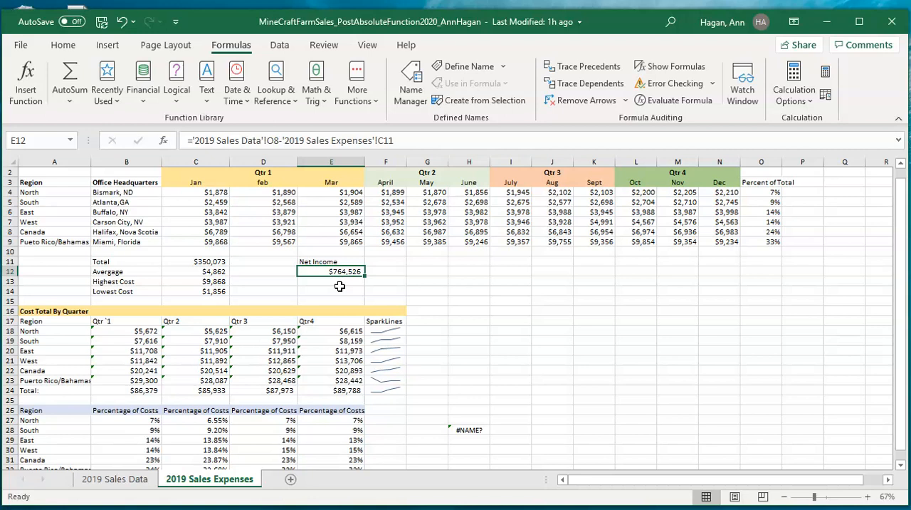
Step: Enter the heading "Profit Margin" in cell F11 of the 2019 Sales Expenses sheet and AutoFit column F to it
{"action": "left_click", "coordinate": [391, 265]}
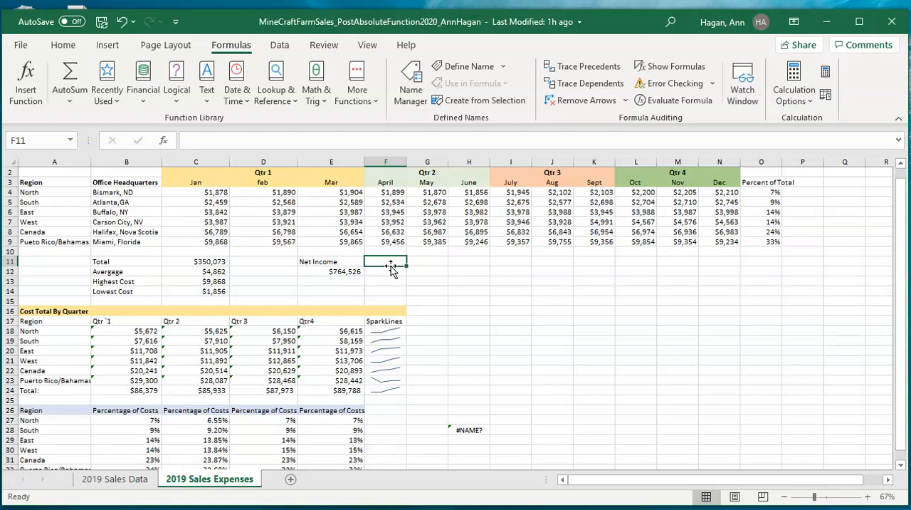
{"action": "type", "text": "Profi"}
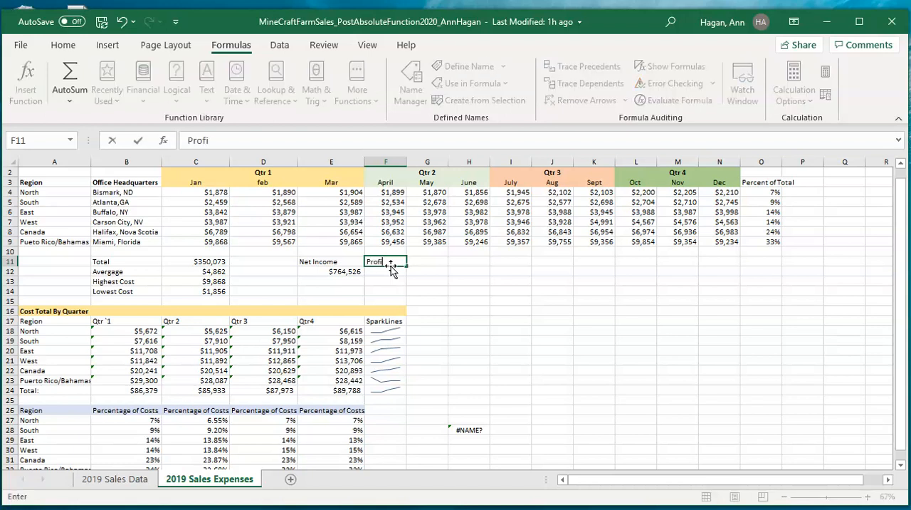
{"action": "type", "text": "t Margin"}
{"action": "key", "text": "Return"}
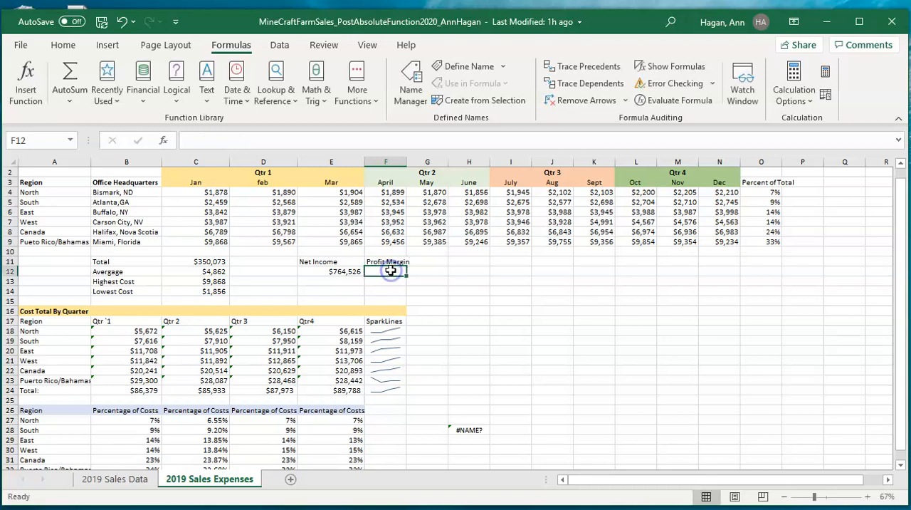
{"action": "double_click", "coordinate": [406, 157]}
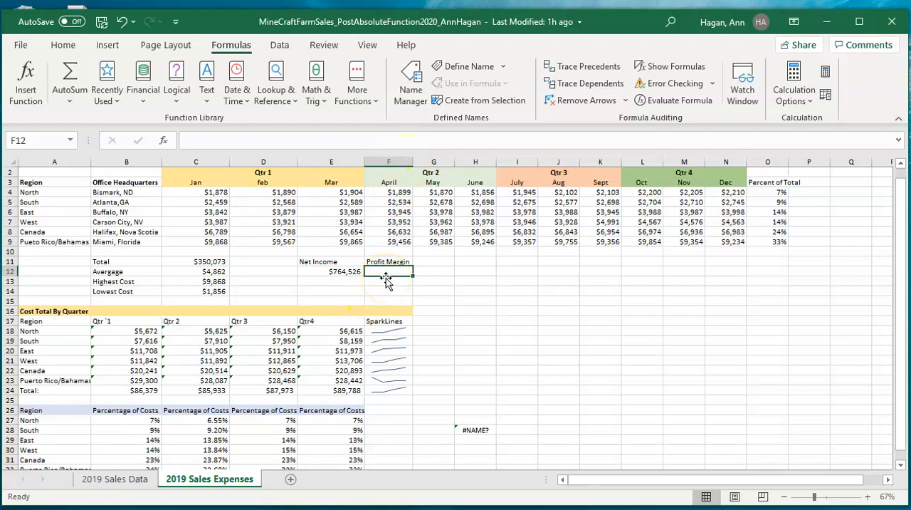
Step: Calculate the profit margin in cell F12 by dividing net income by 2019 total sales, using =E12/'2019 Sales Data'!O8
{"action": "left_click", "coordinate": [211, 139]}
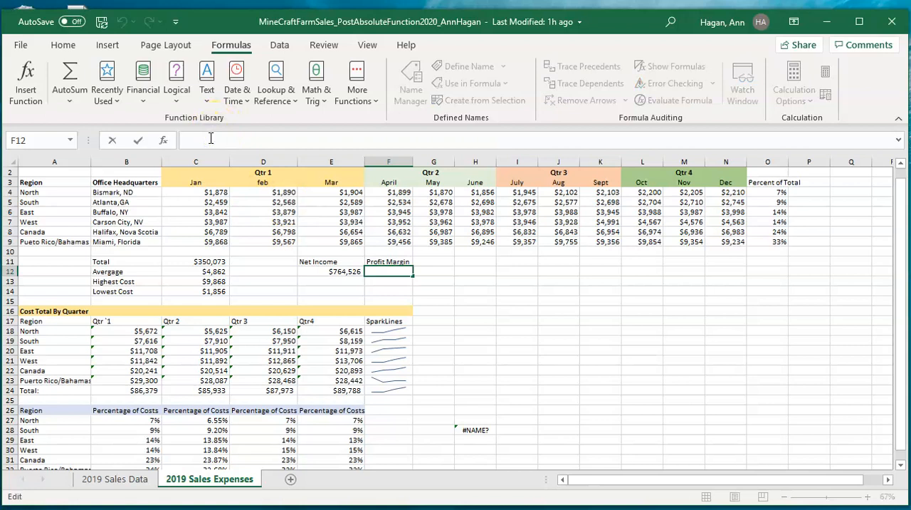
{"action": "type", "text": "="}
{"action": "left_click", "coordinate": [342, 271]}
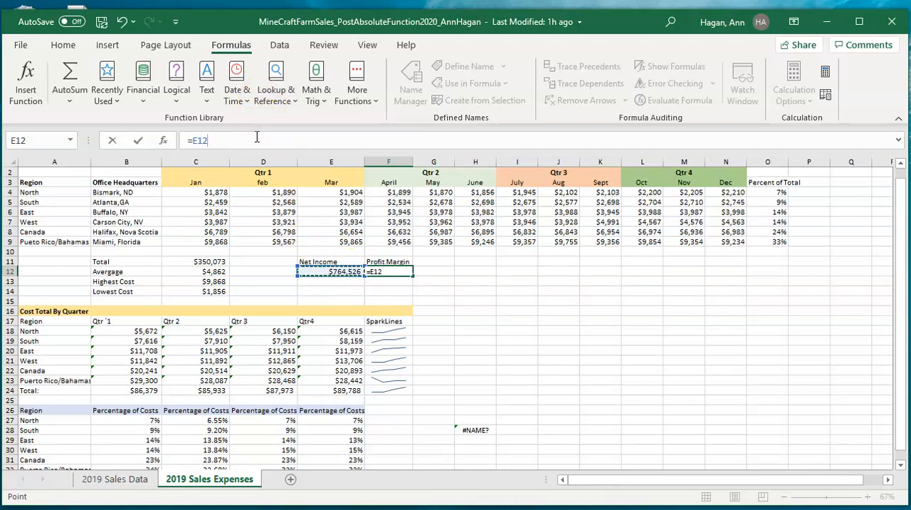
{"action": "type", "text": "/"}
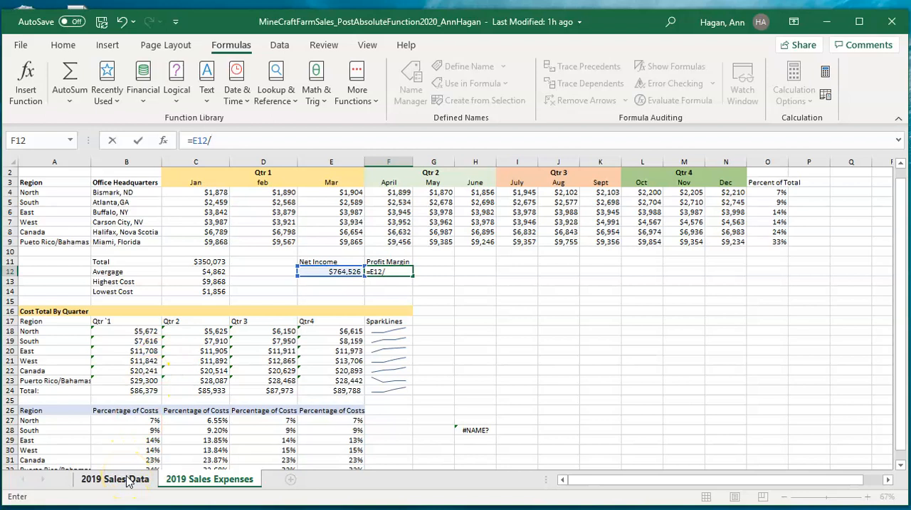
{"action": "left_click", "coordinate": [128, 480]}
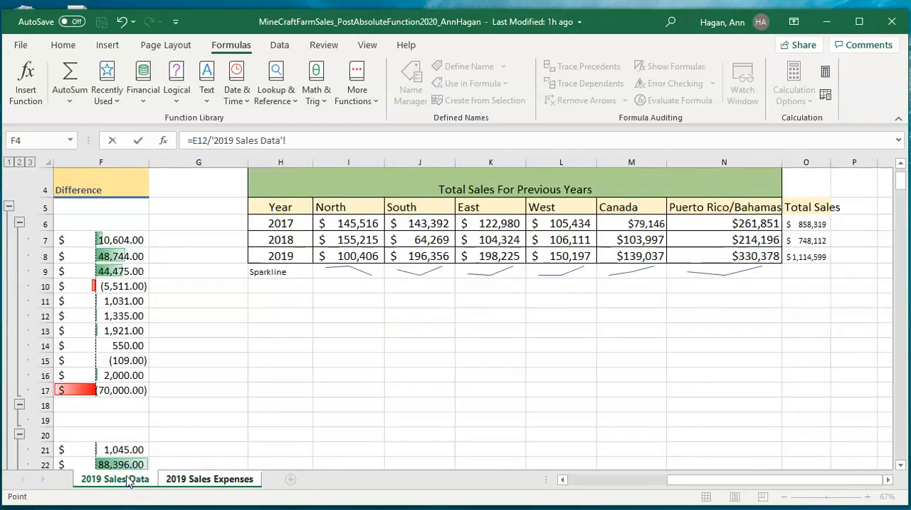
{"action": "left_click", "coordinate": [822, 257]}
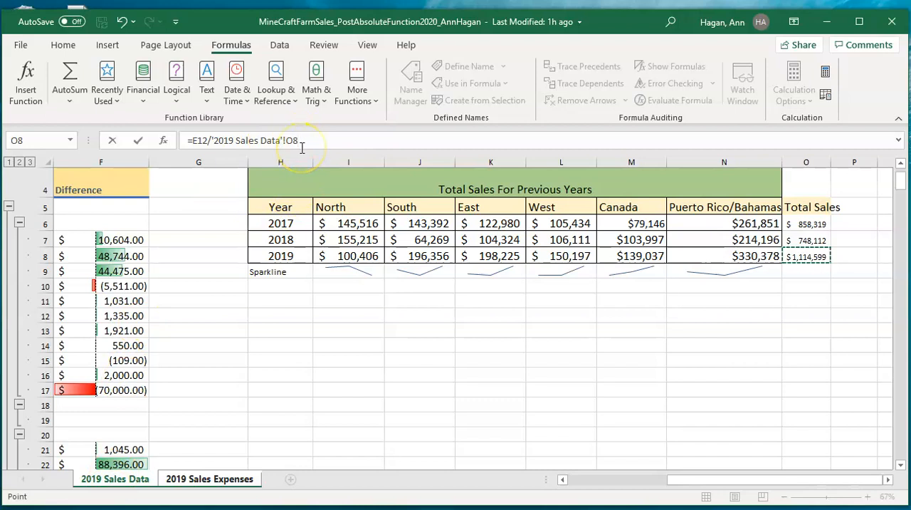
{"action": "key", "text": "Return"}
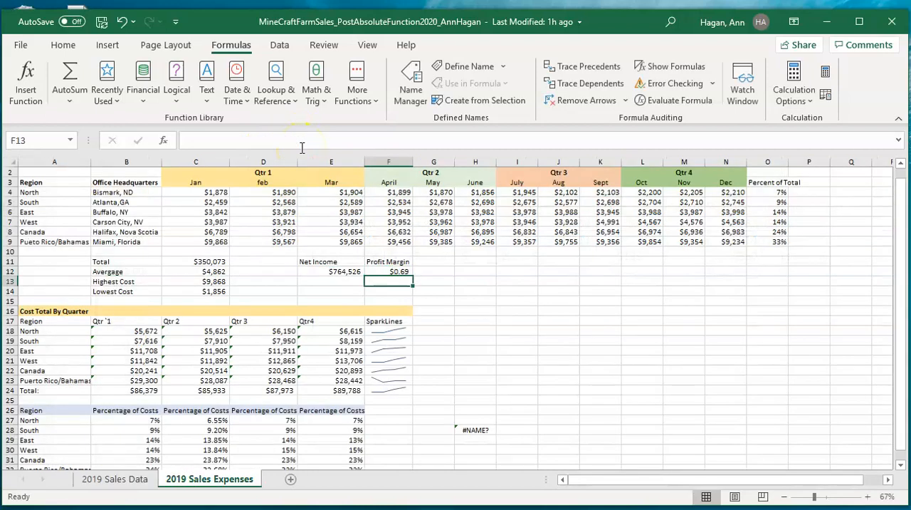
Step: Format the profit margin in cell F12 with the Percentage number format
{"action": "left_click", "coordinate": [383, 272]}
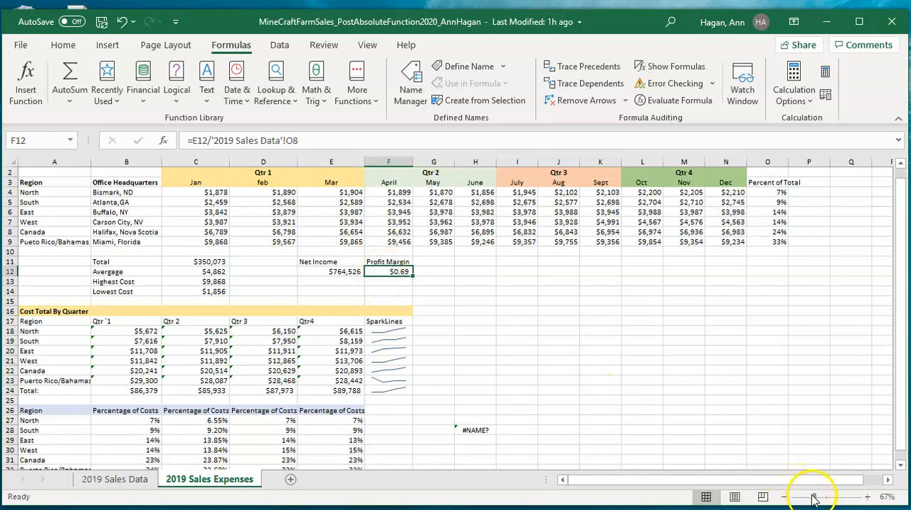
{"action": "left_click_drag", "start_coordinate": [813, 496], "coordinate": [827, 496]}
{"action": "left_click_drag", "start_coordinate": [672, 481], "coordinate": [627, 487]}
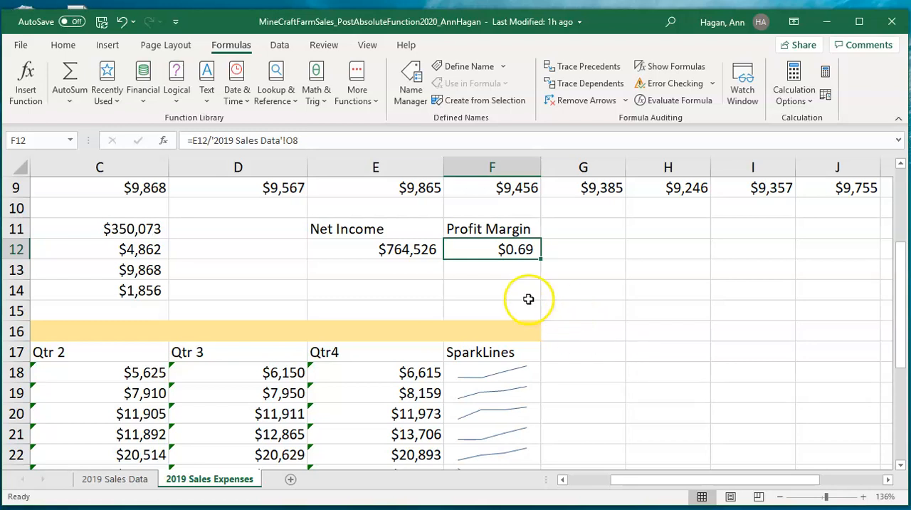
{"action": "left_click", "coordinate": [63, 45]}
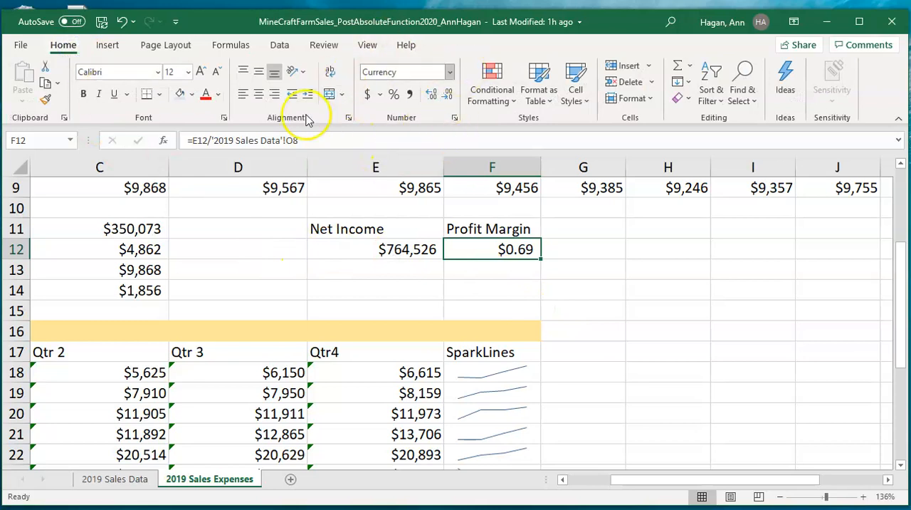
{"action": "left_click", "coordinate": [449, 72]}
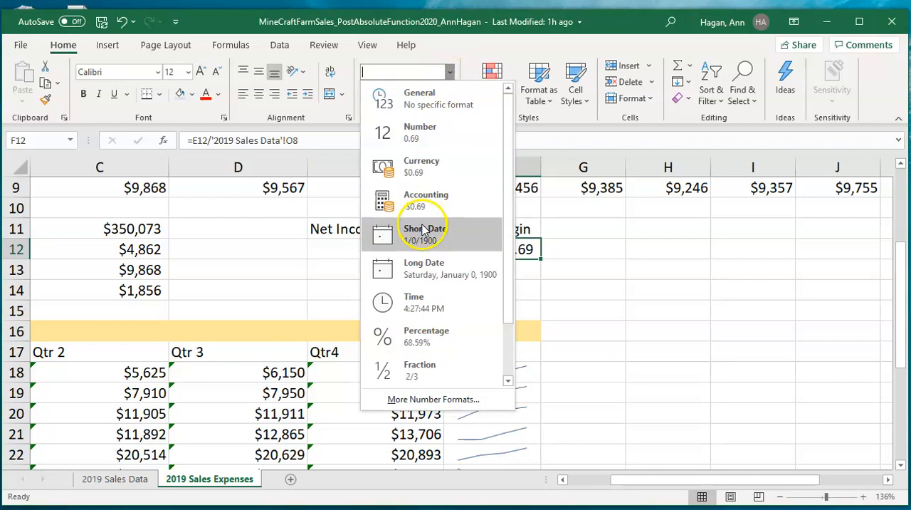
{"action": "left_click", "coordinate": [412, 329]}
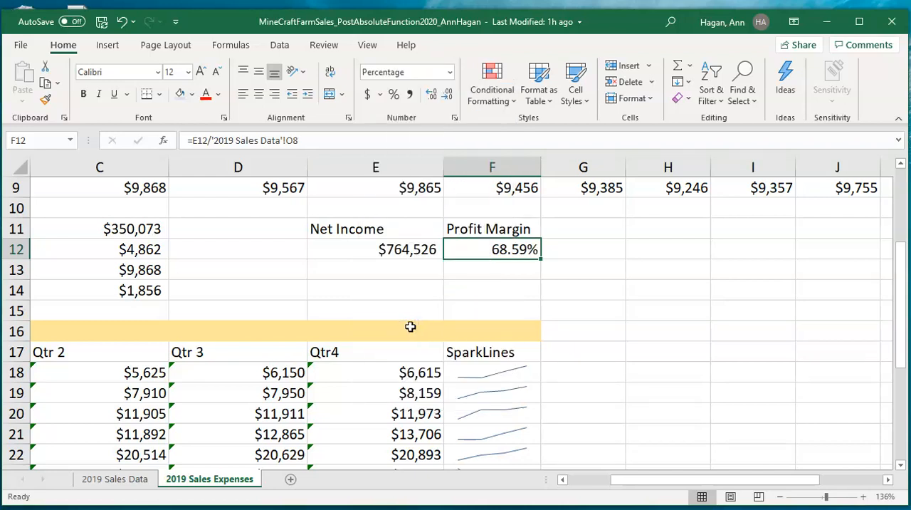